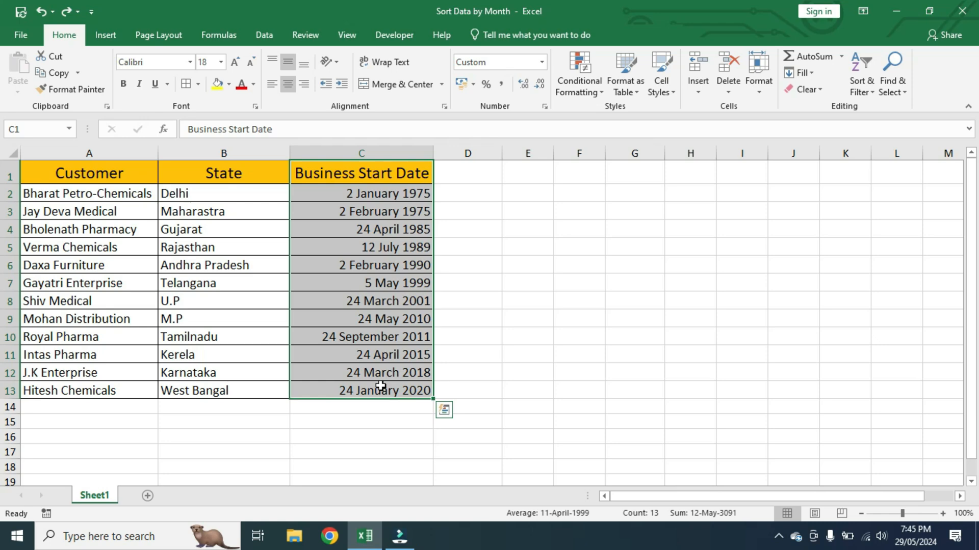
# Step: Sort the table in A1:C13 alphabetically by Customer from A to Z
pyautogui.moveTo(101, 178); pyautogui.dragTo(381, 387)
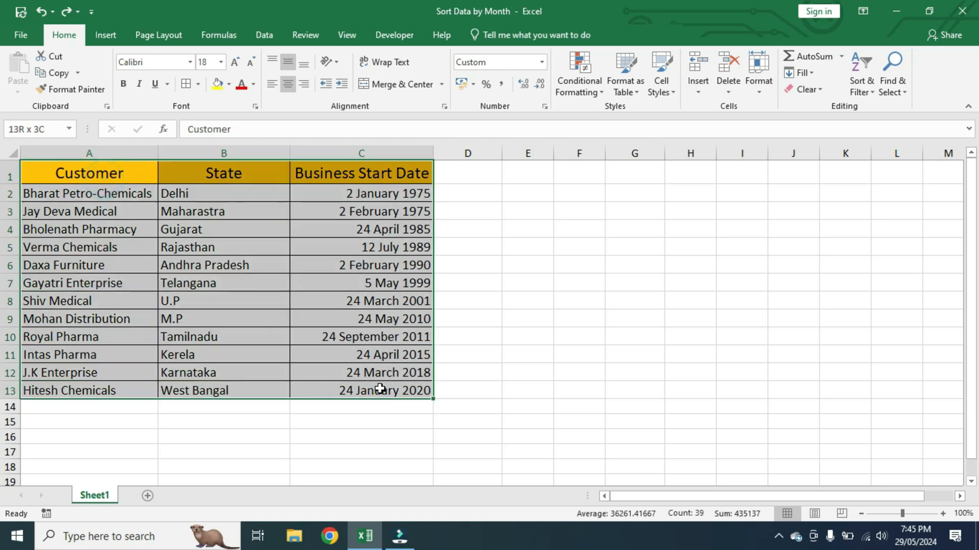
pyautogui.rightClick(389, 173)
pyautogui.moveTo(444, 399)
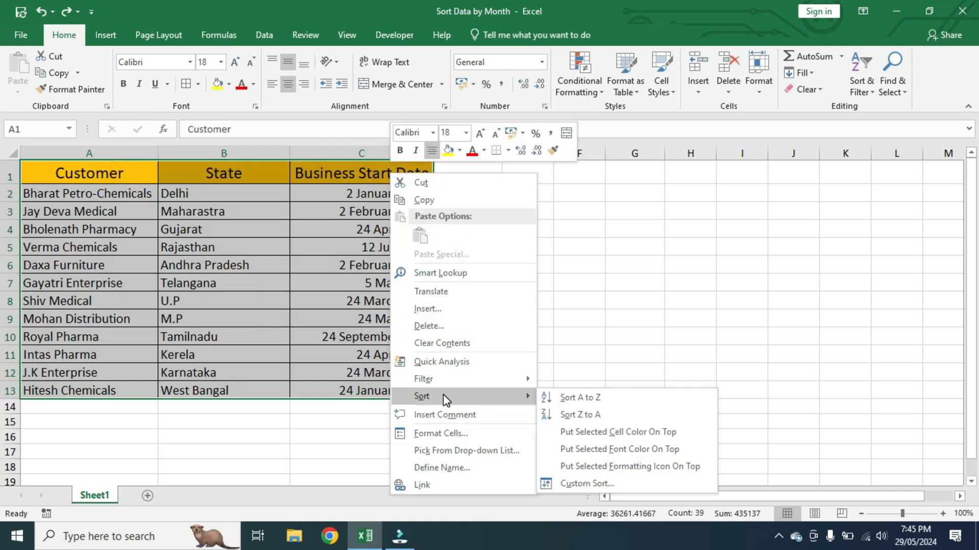
pyautogui.click(577, 399)
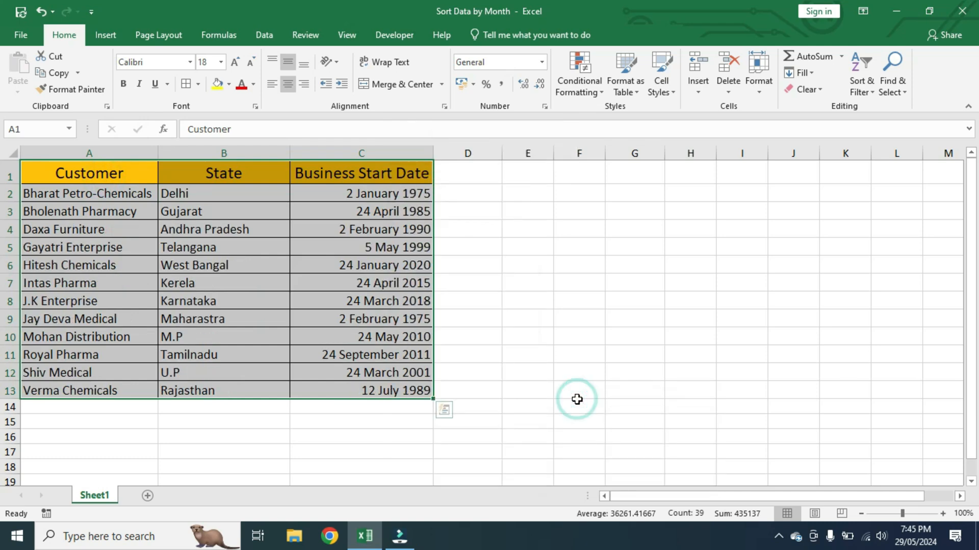
# Step: Sort the same customer table in reverse alphabetical order, Z to A
pyautogui.rightClick(387, 193)
pyautogui.moveTo(434, 417)
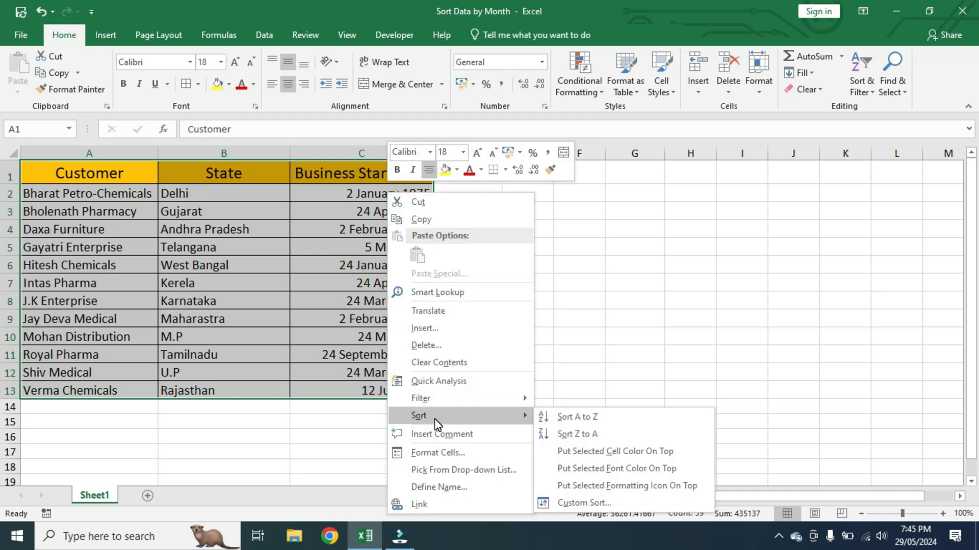
pyautogui.click(559, 436)
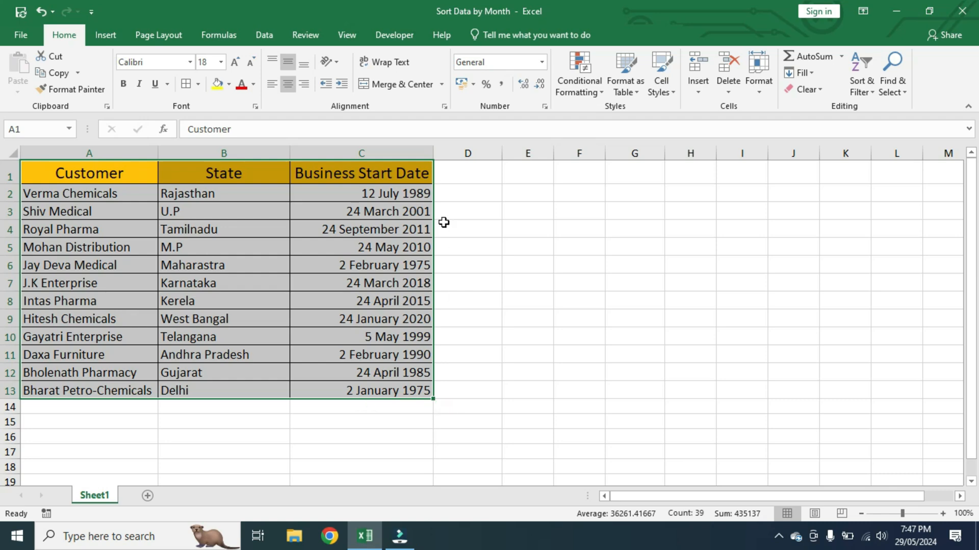
# Step: Add a column header "Helper" in cell D1, beside Business Start Date
pyautogui.moveTo(481, 180); pyautogui.dragTo(455, 383)
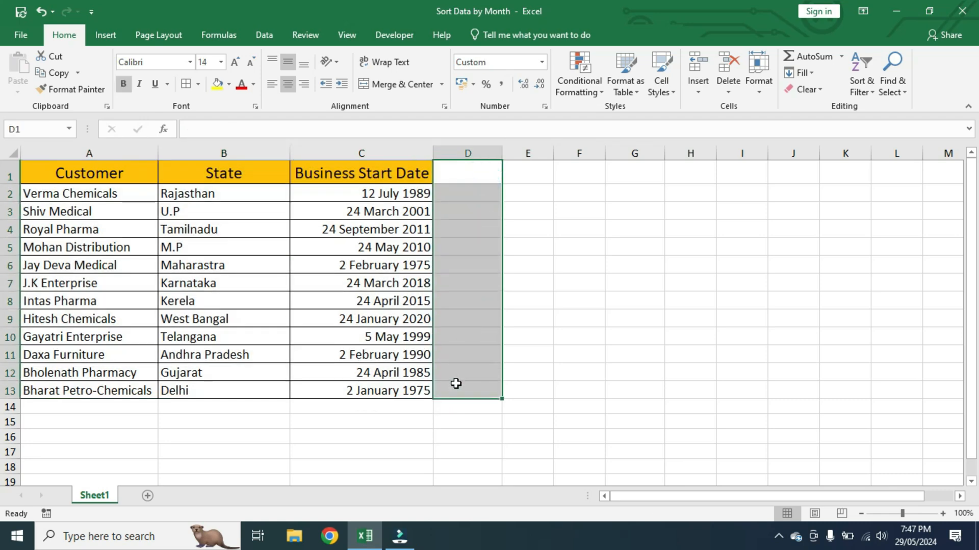
pyautogui.click(481, 170)
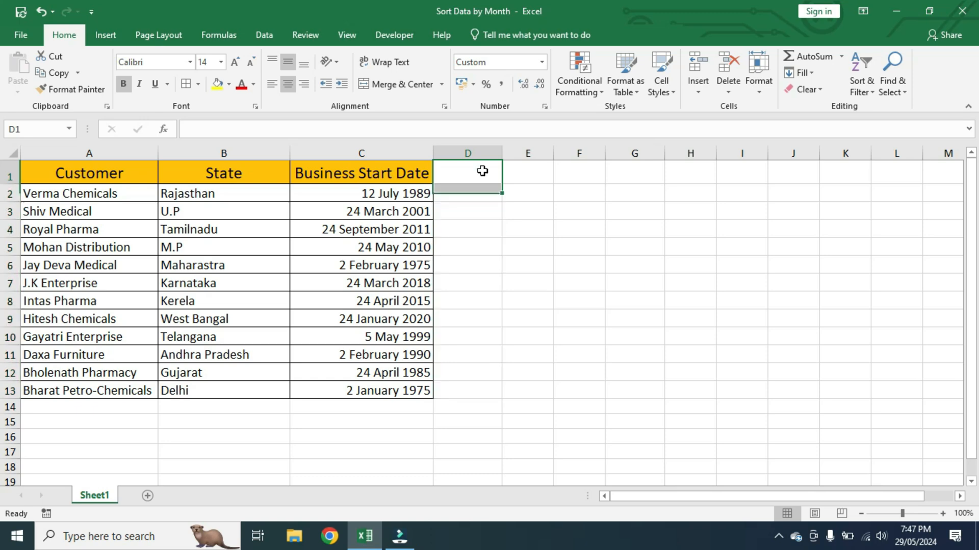
pyautogui.write('Helper')
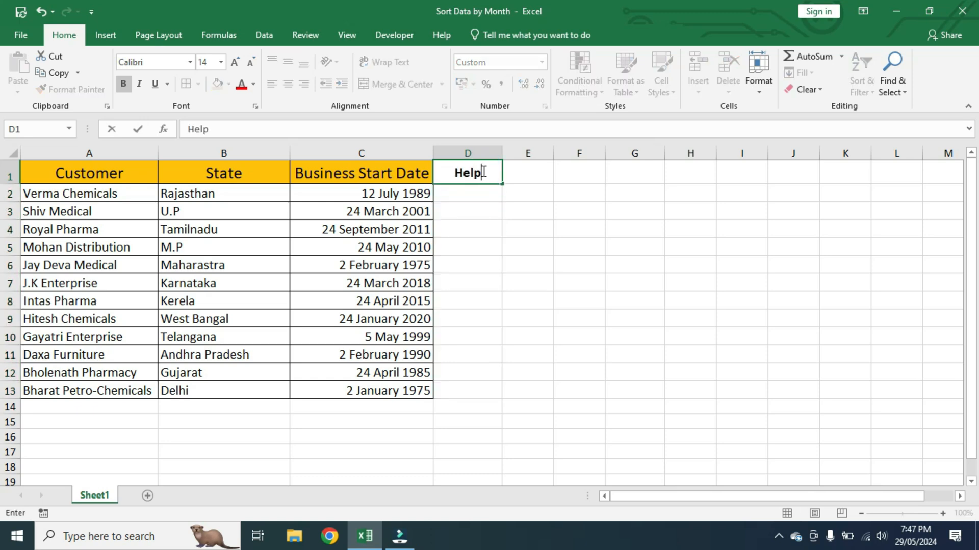
# Step: Enter the formula =MONTH(C2) in D2 to extract the month number from the first business start date
pyautogui.click(478, 197)
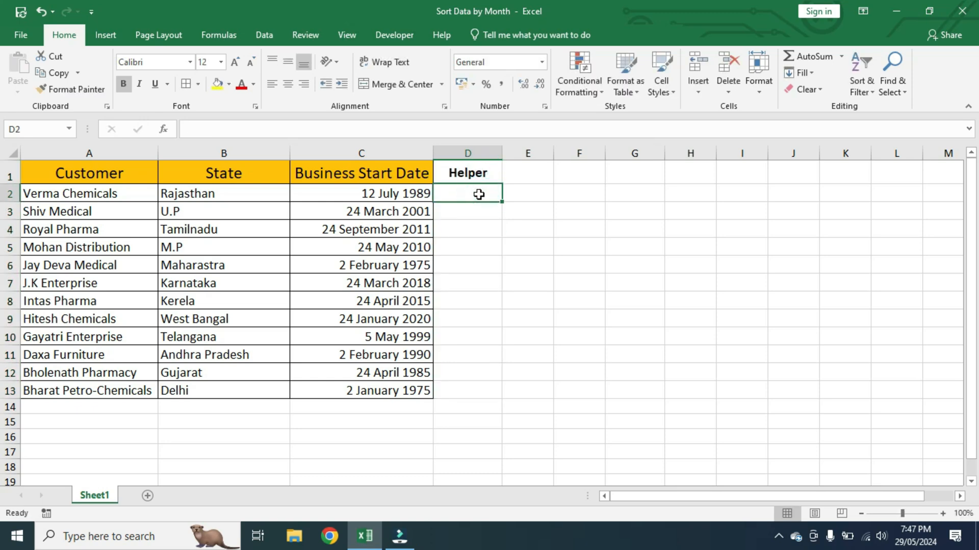
pyautogui.write('=month')
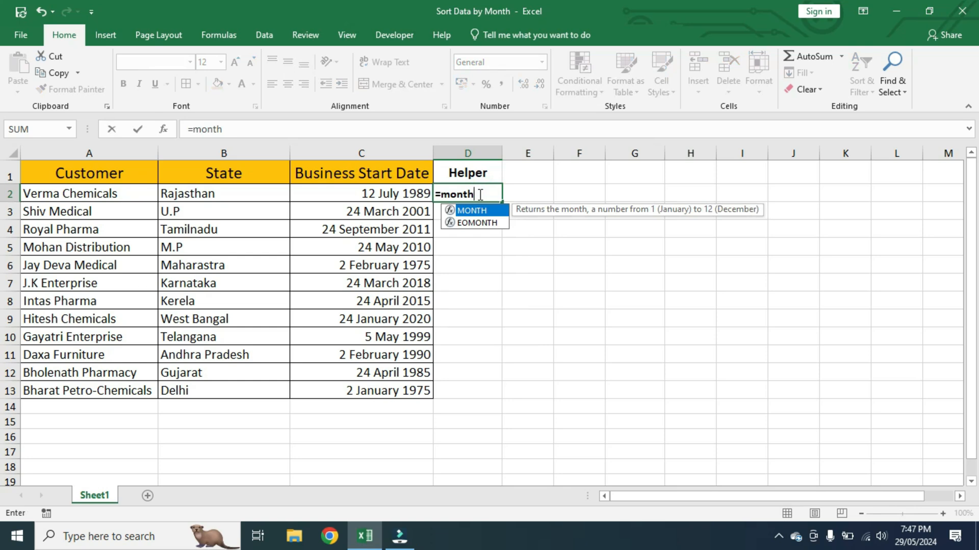
pyautogui.press('Tab')
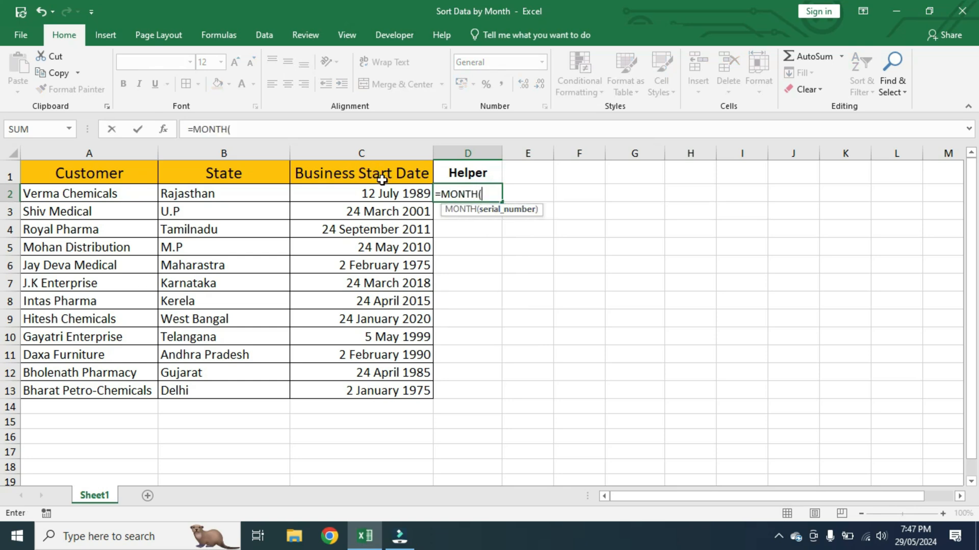
pyautogui.click(382, 195)
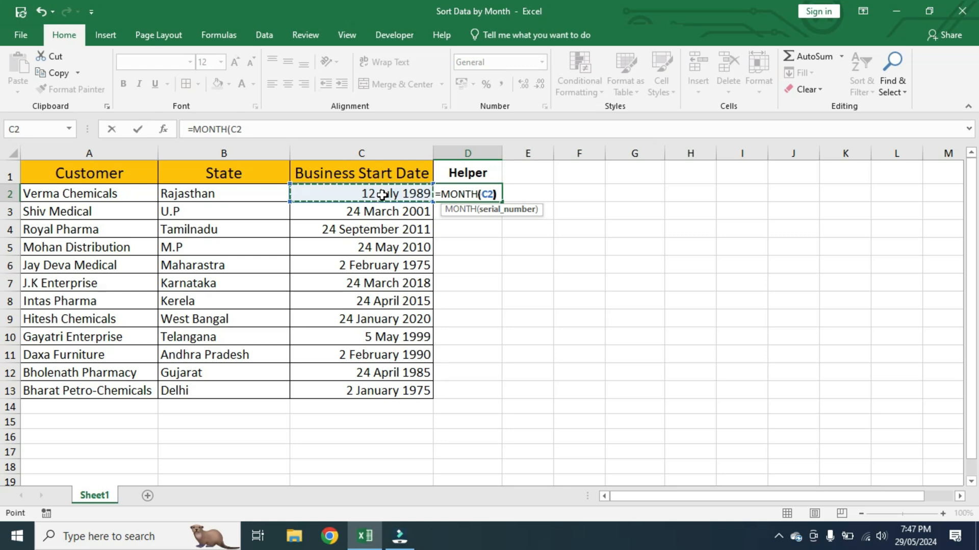
pyautogui.write(')')
pyautogui.press('Return')
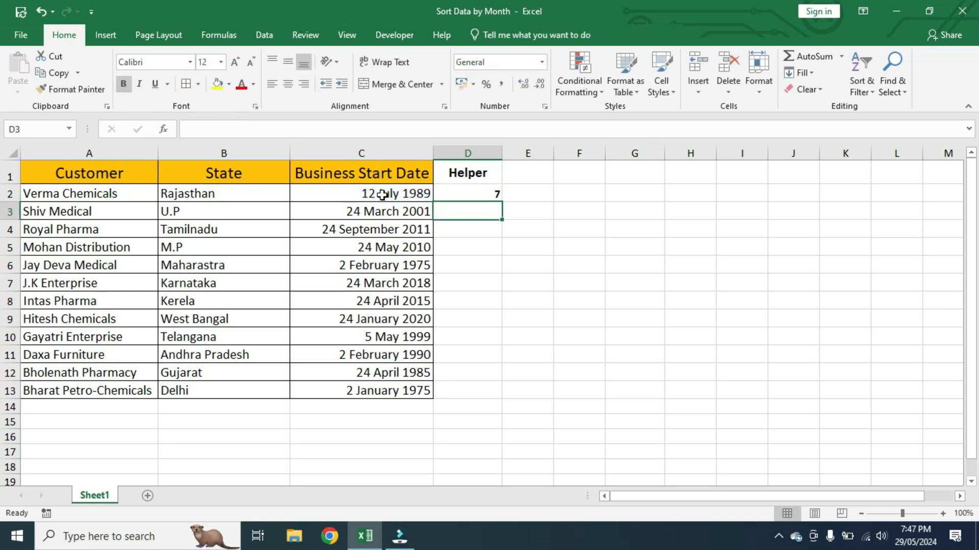
# Step: Fill the MONTH formula from D2 down through D13
pyautogui.click(479, 195)
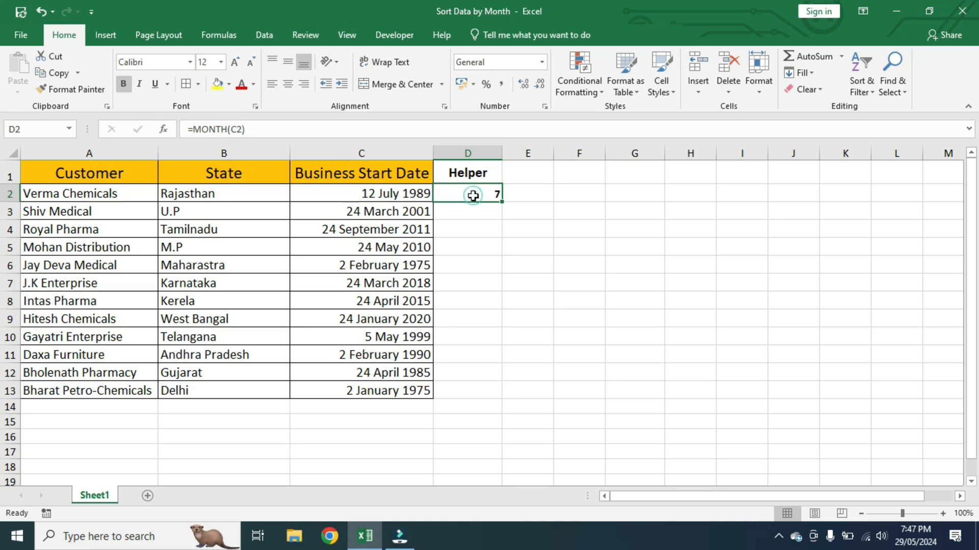
pyautogui.doubleClick(502, 202)
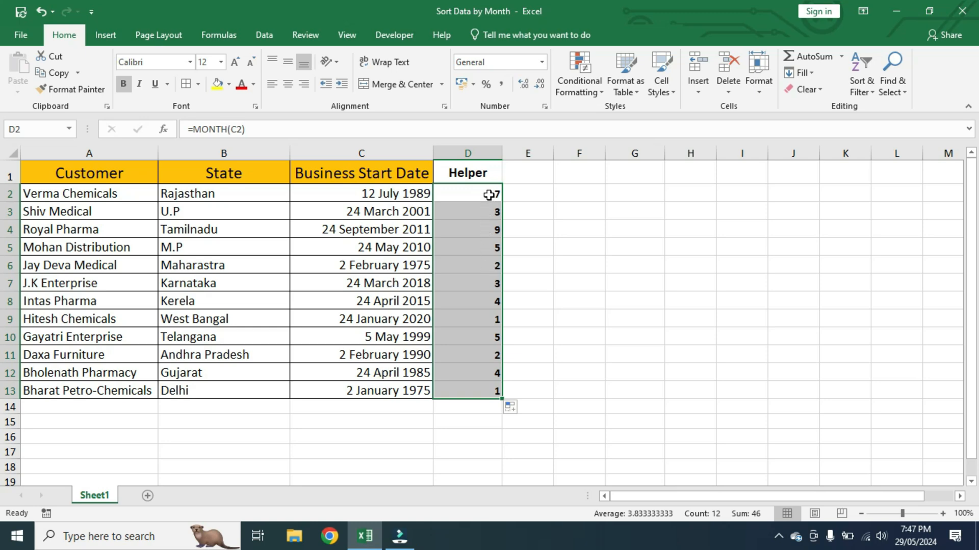
pyautogui.moveTo(491, 192); pyautogui.dragTo(470, 386)
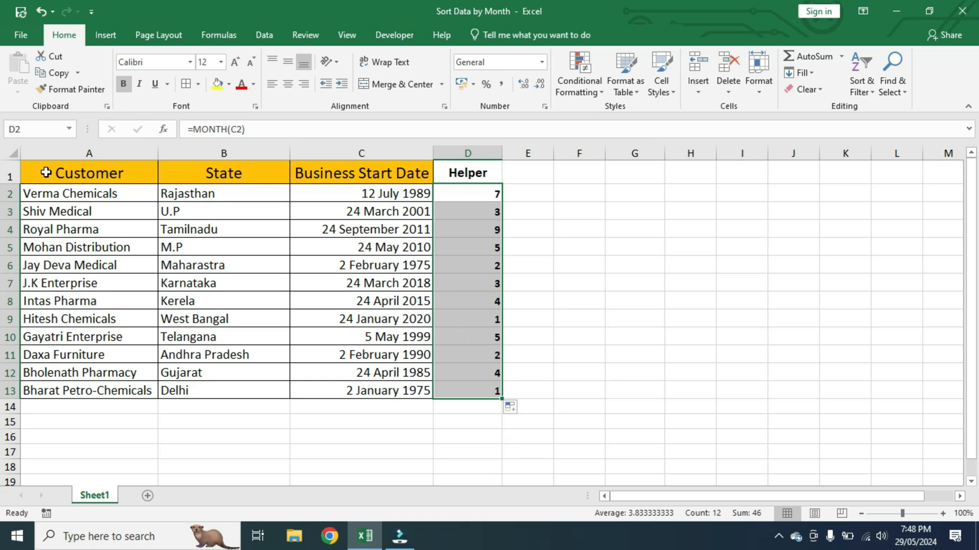
# Step: Custom-sort the whole table A1:D13 by the Helper column on cell values, ordered Smallest to Largest
pyautogui.moveTo(41, 172); pyautogui.dragTo(463, 399)
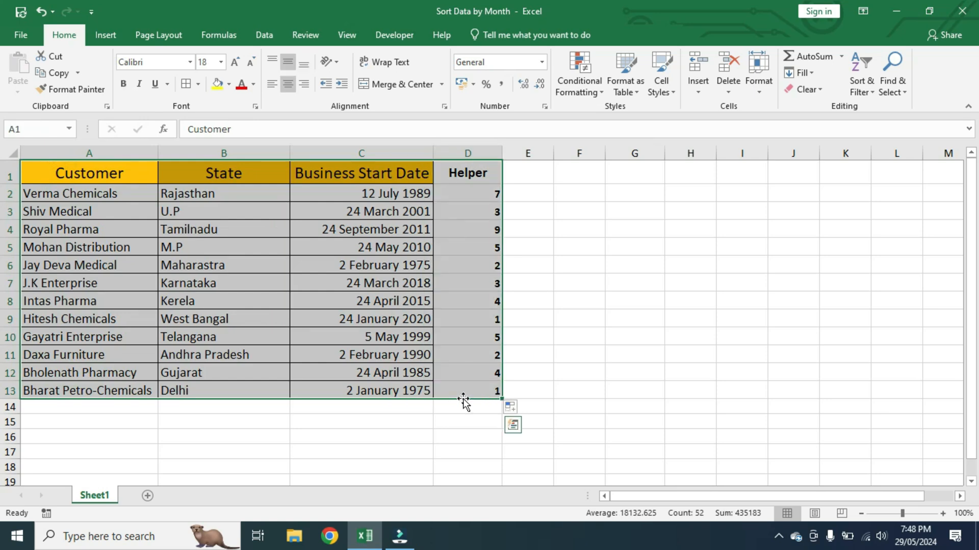
pyautogui.click(273, 31)
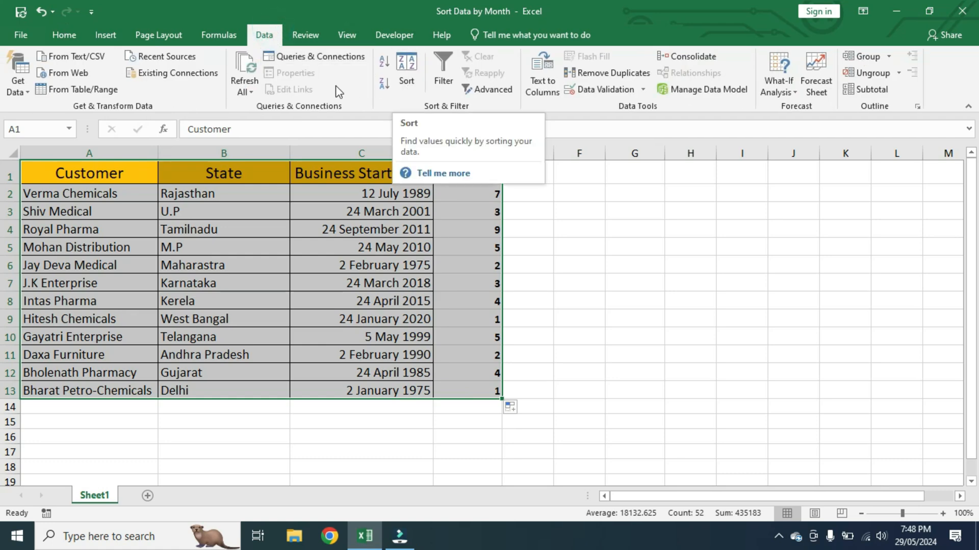
pyautogui.click(57, 31)
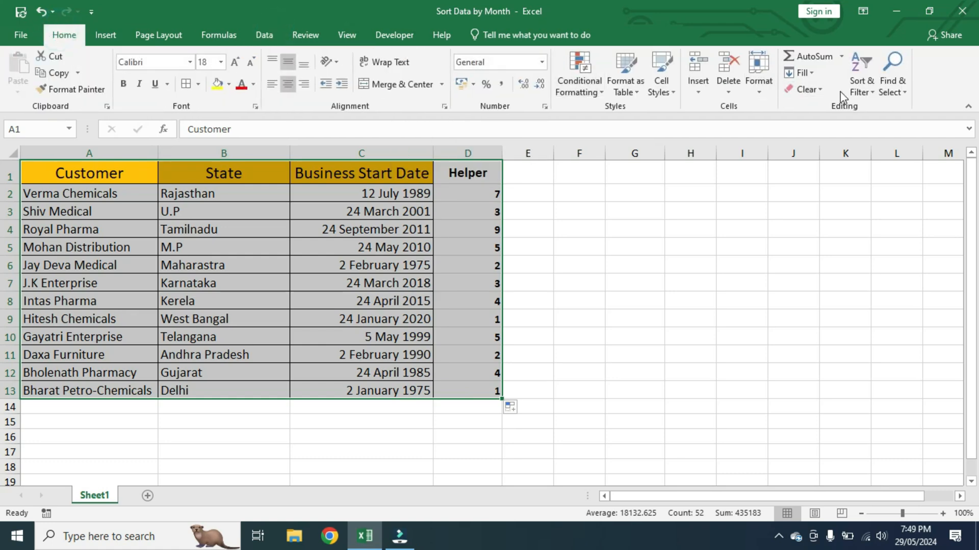
pyautogui.click(862, 91)
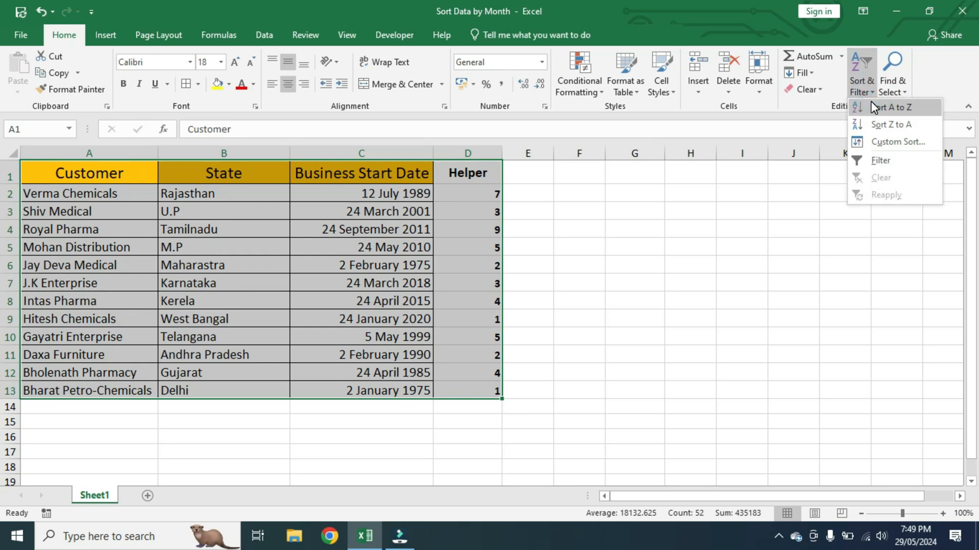
pyautogui.press('Escape')
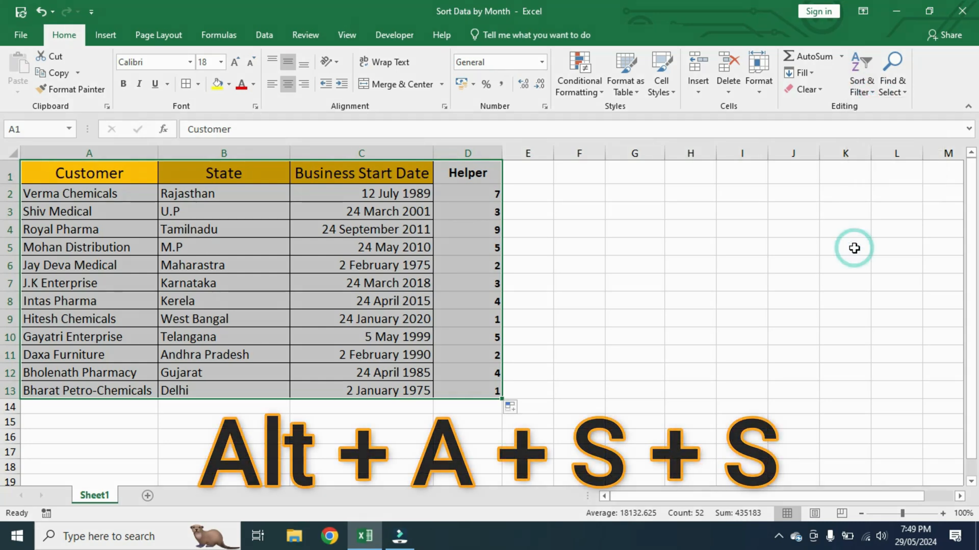
pyautogui.press('alt')
pyautogui.press('a')
pyautogui.press('s')
pyautogui.press('s')
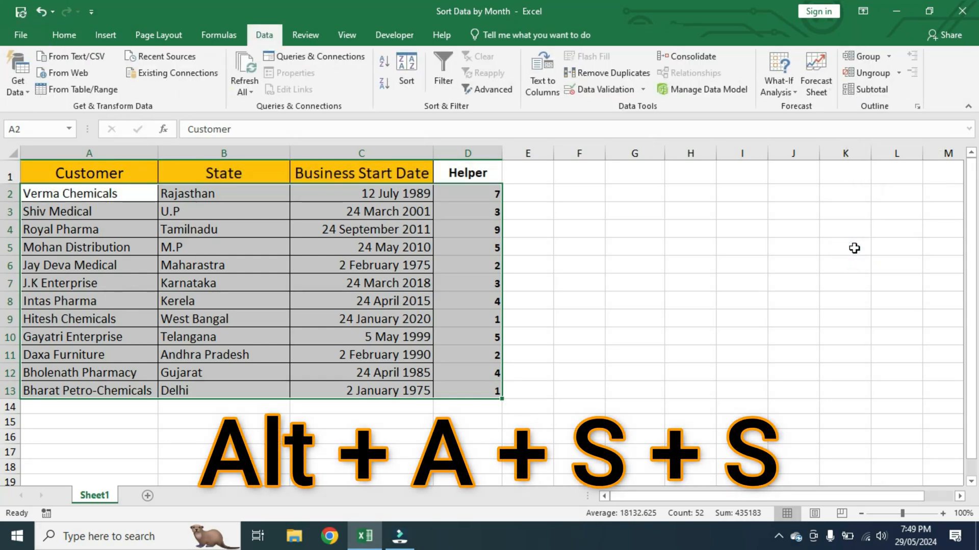
pyautogui.moveTo(724, 211); pyautogui.dragTo(724, 147)
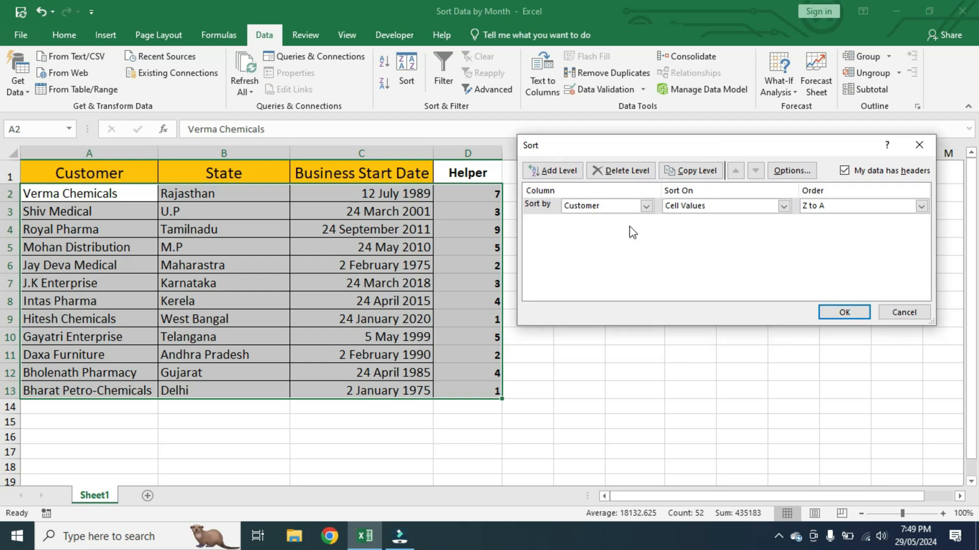
pyautogui.click(651, 208)
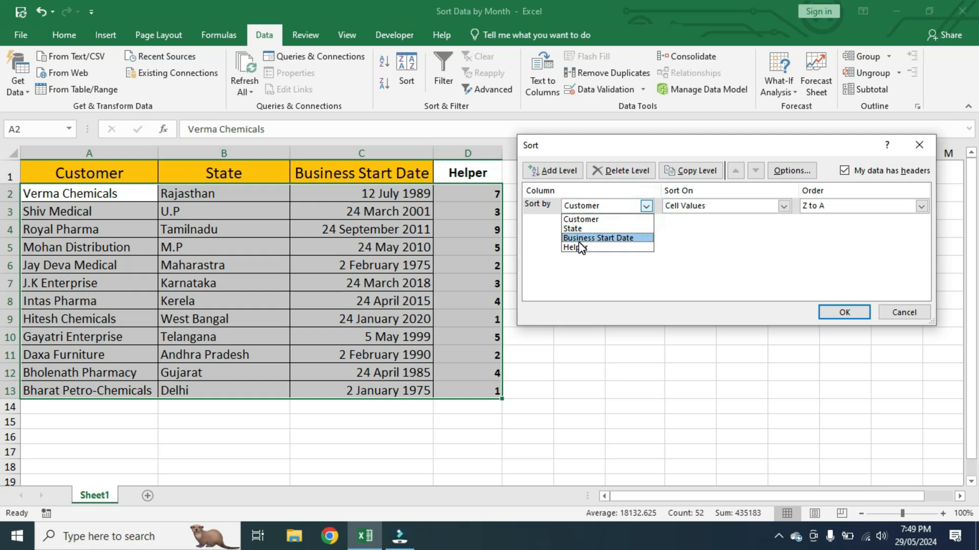
pyautogui.click(577, 248)
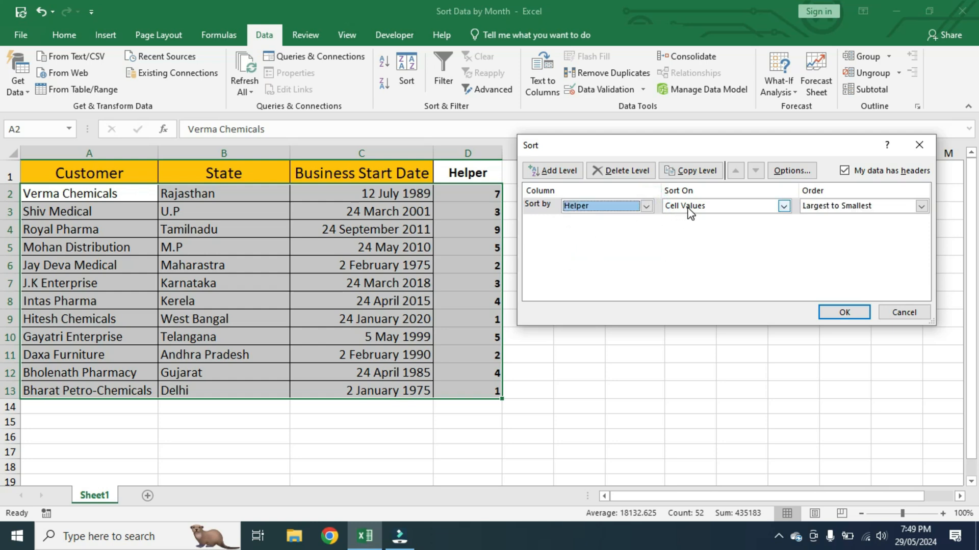
pyautogui.click(921, 207)
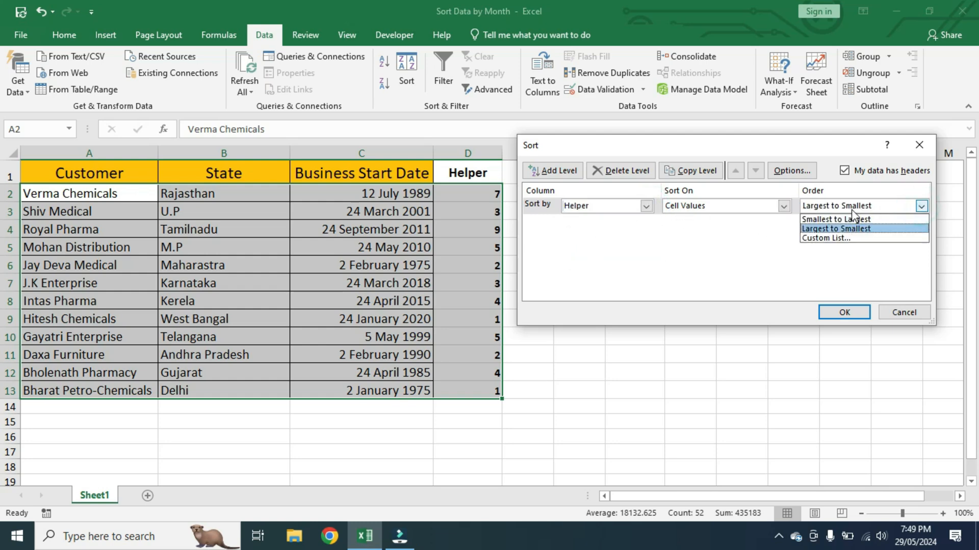
pyautogui.click(828, 220)
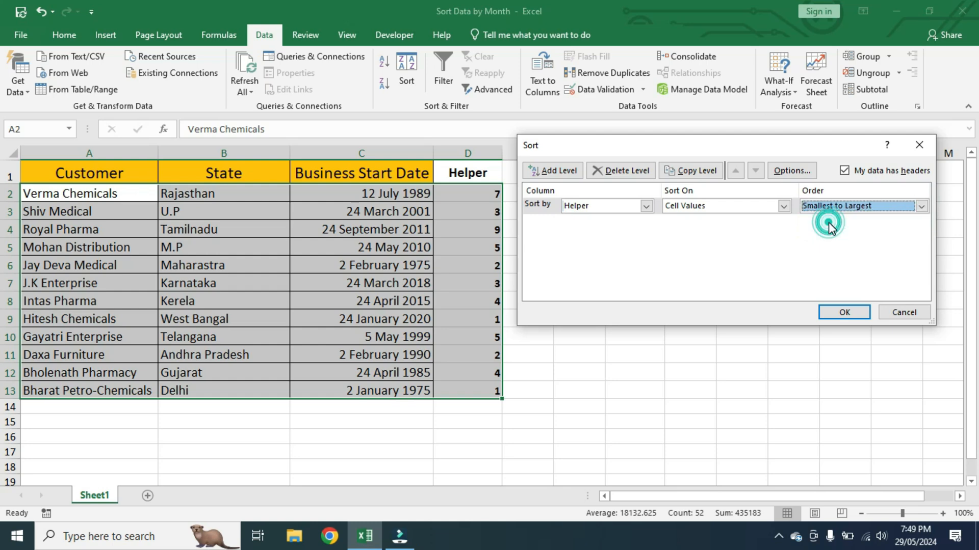
pyautogui.click(844, 309)
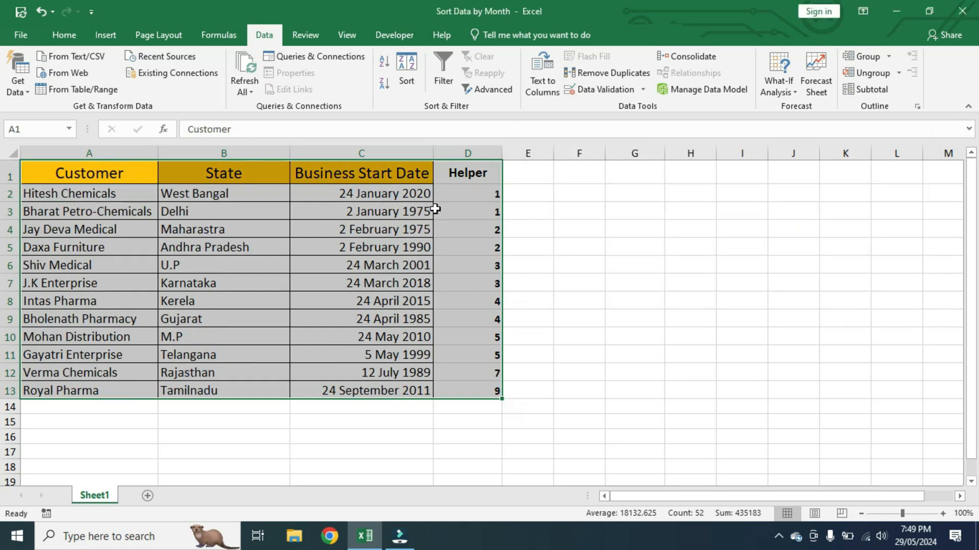
# Step: Check down the Business Start Date column that the dates follow month order
pyautogui.click(411, 198)
pyautogui.click(404, 212)
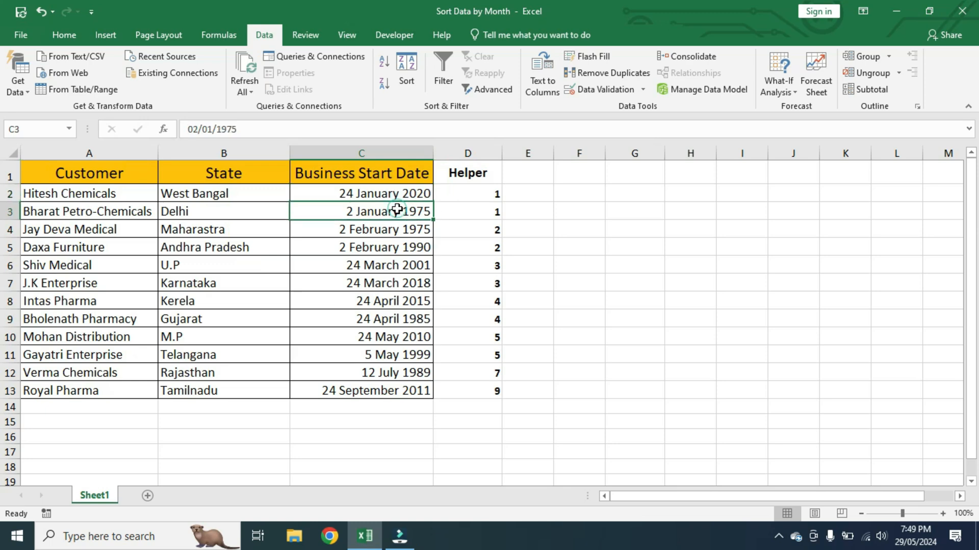
pyautogui.click(376, 229)
pyautogui.moveTo(376, 229); pyautogui.dragTo(383, 371)
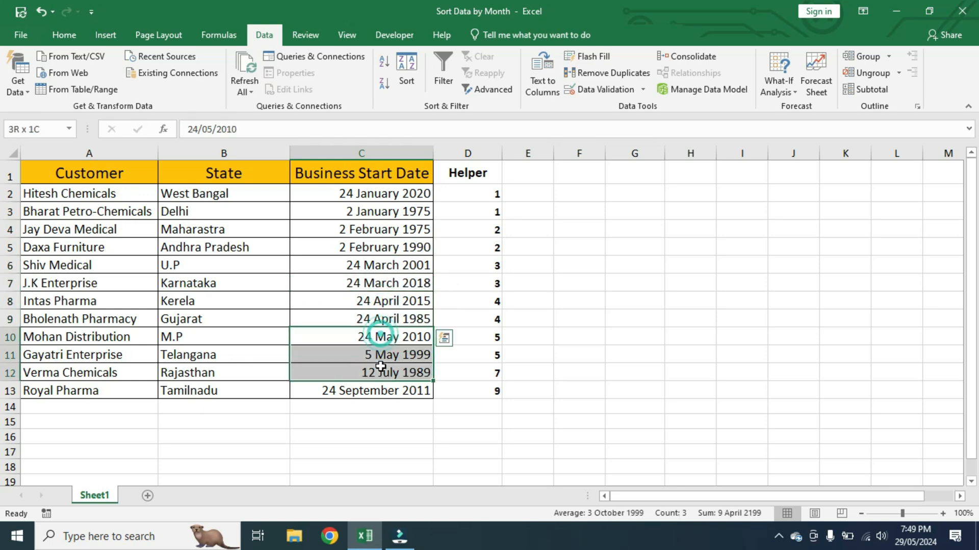
pyautogui.click(380, 377)
pyautogui.click(376, 382)
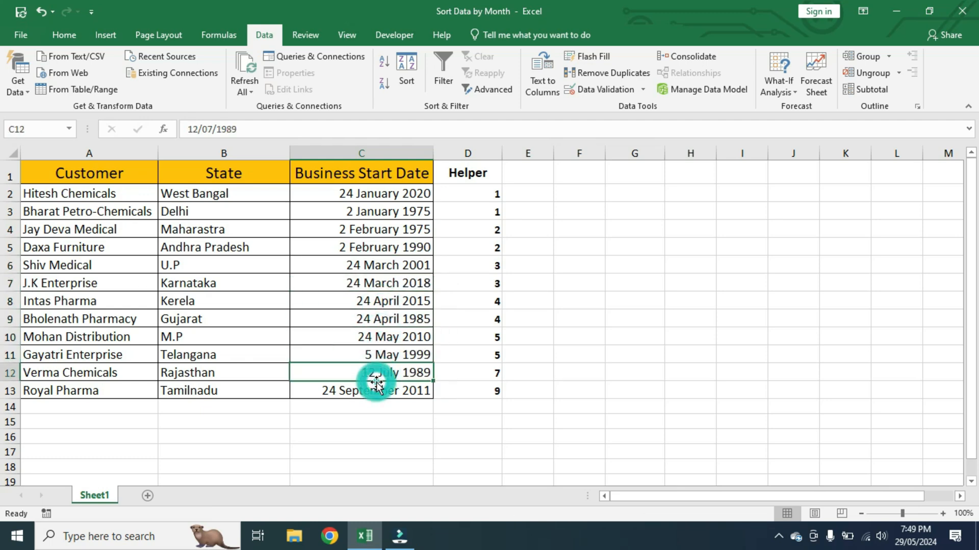
pyautogui.press('Down')
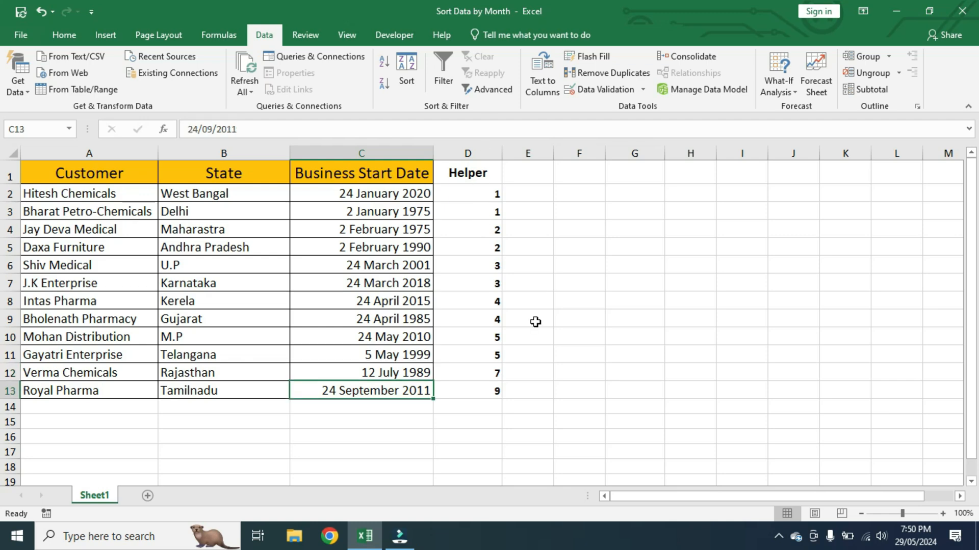
# Step: Clear the month numbers from the Helper column, cells D2:D13
pyautogui.moveTo(474, 192); pyautogui.dragTo(477, 394)
pyautogui.press('Delete')
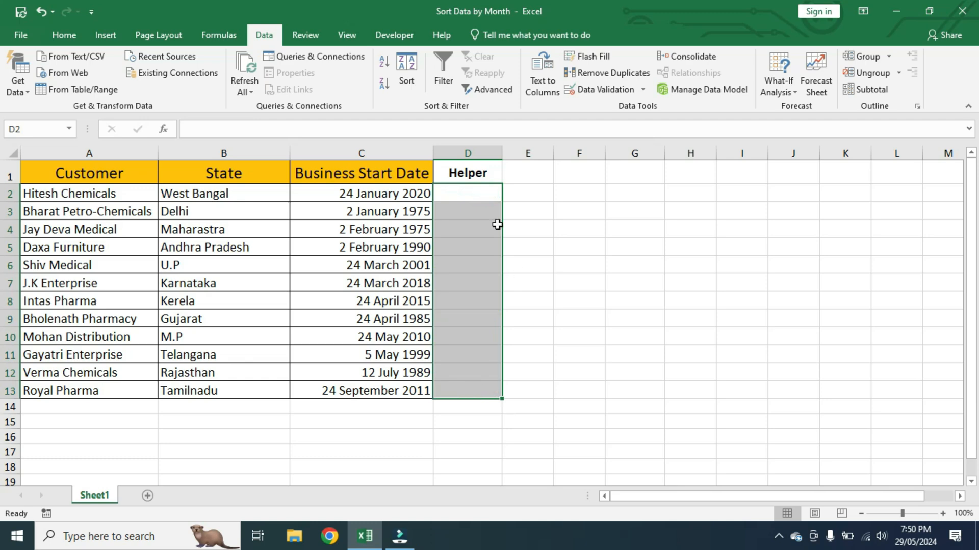
# Step: Enter the formula =TEXT(C2,"mmdd") in Helper cell D2
pyautogui.click(486, 195)
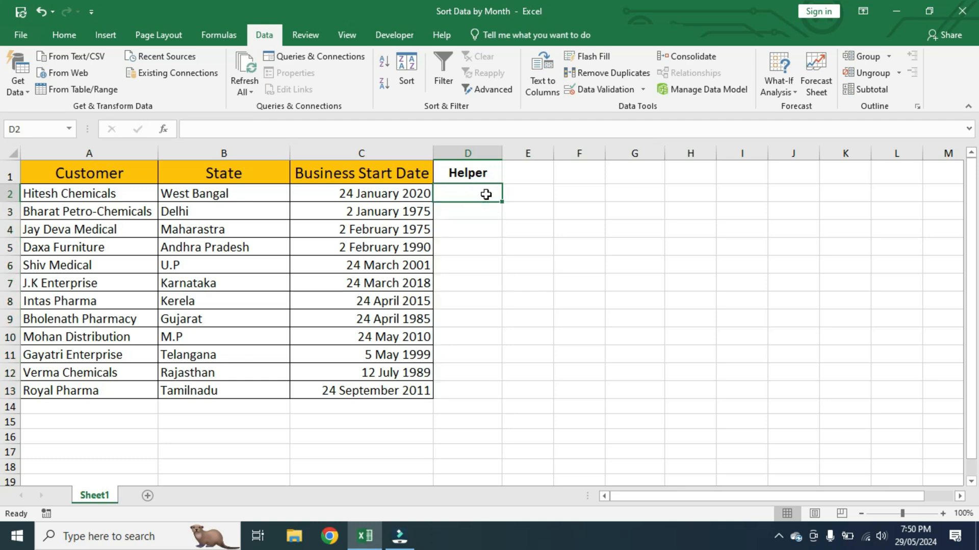
pyautogui.write('=text')
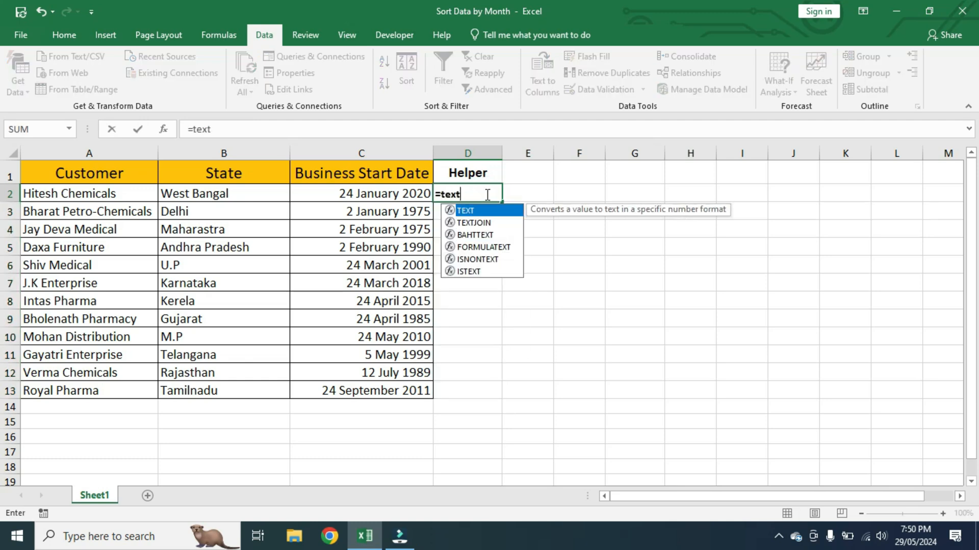
pyautogui.press('Tab')
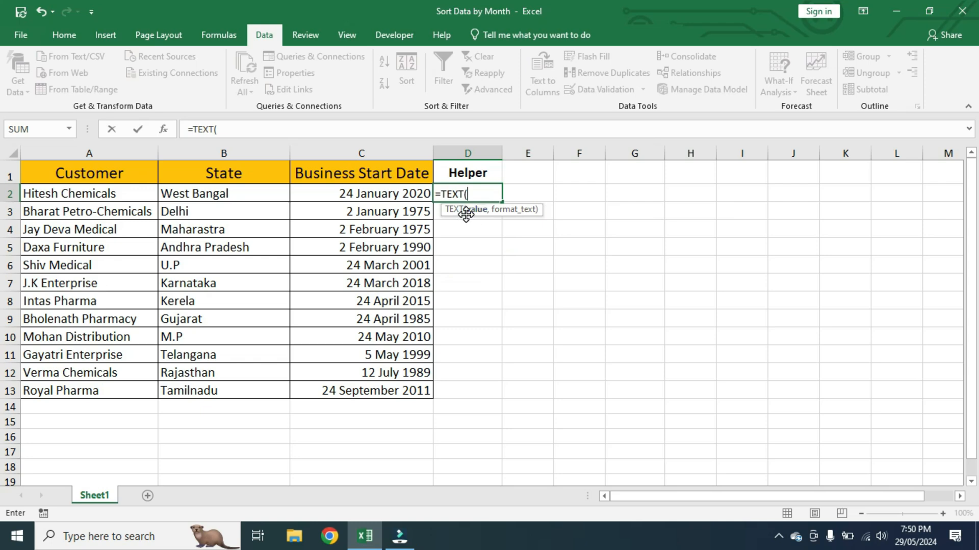
pyautogui.click(378, 194)
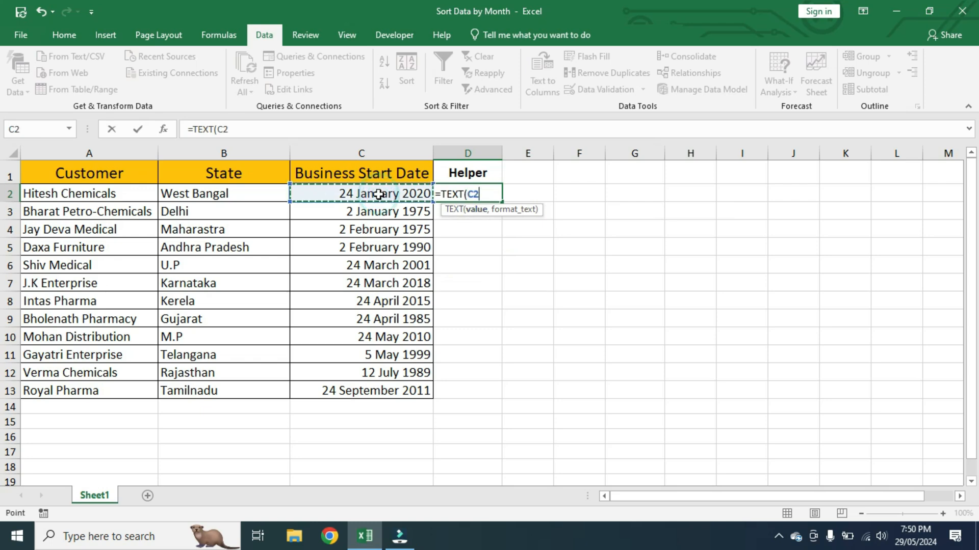
pyautogui.write(',')
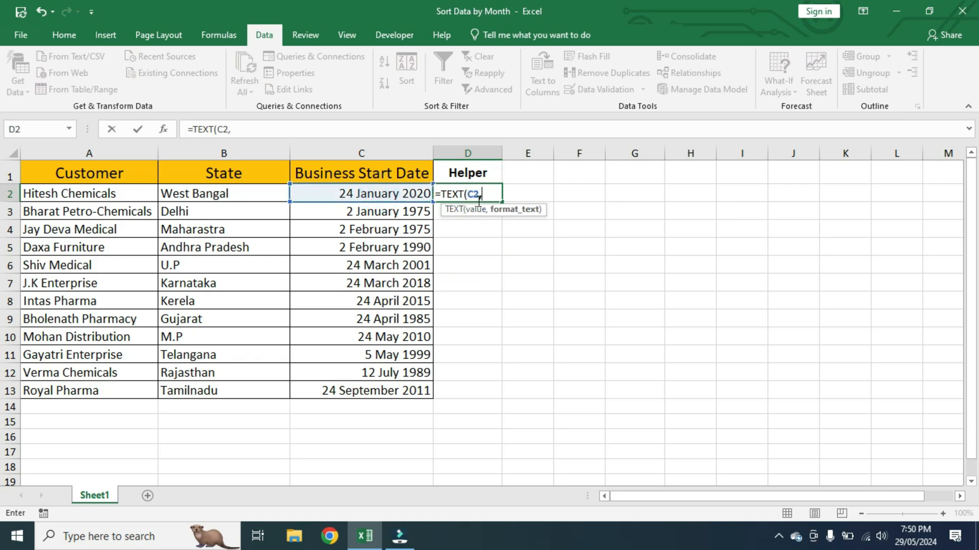
pyautogui.write('"mmdd"')
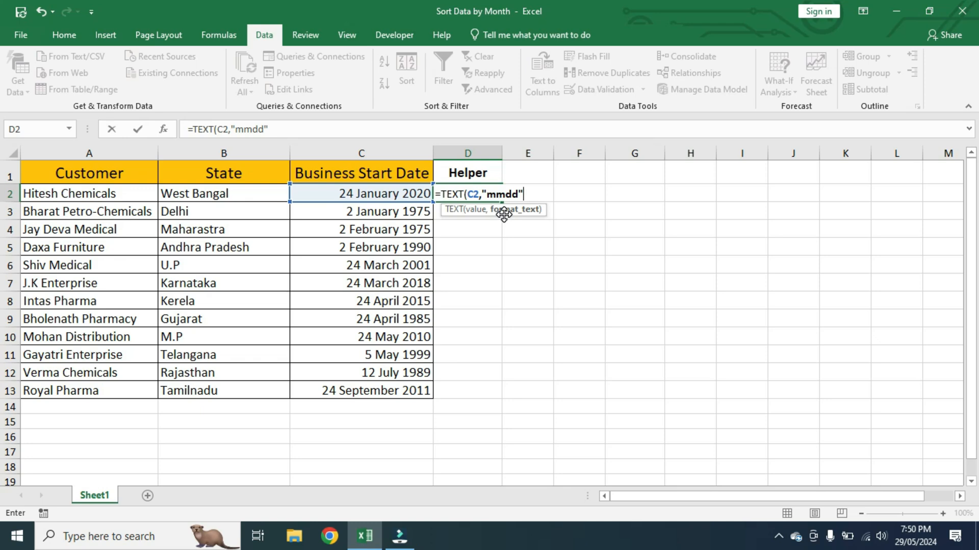
pyautogui.write(')')
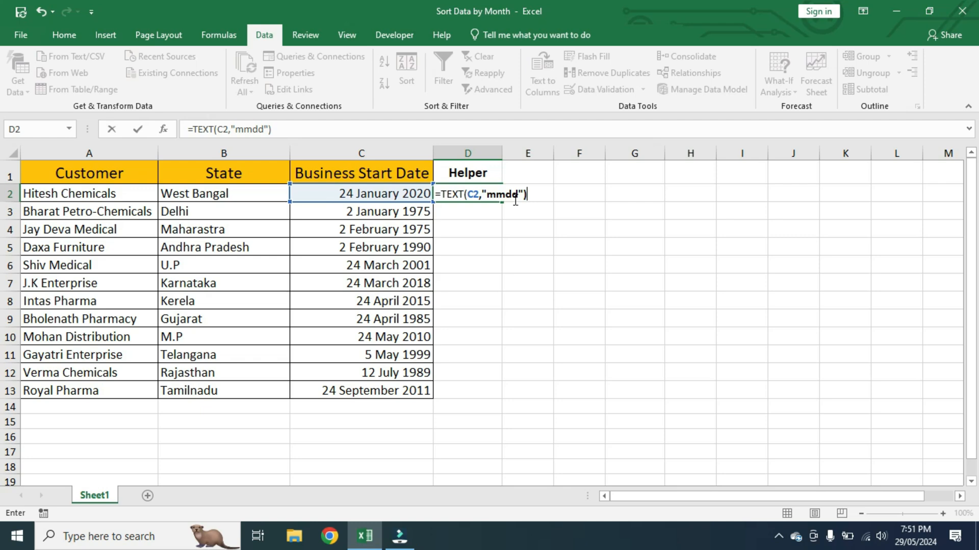
pyautogui.press('Return')
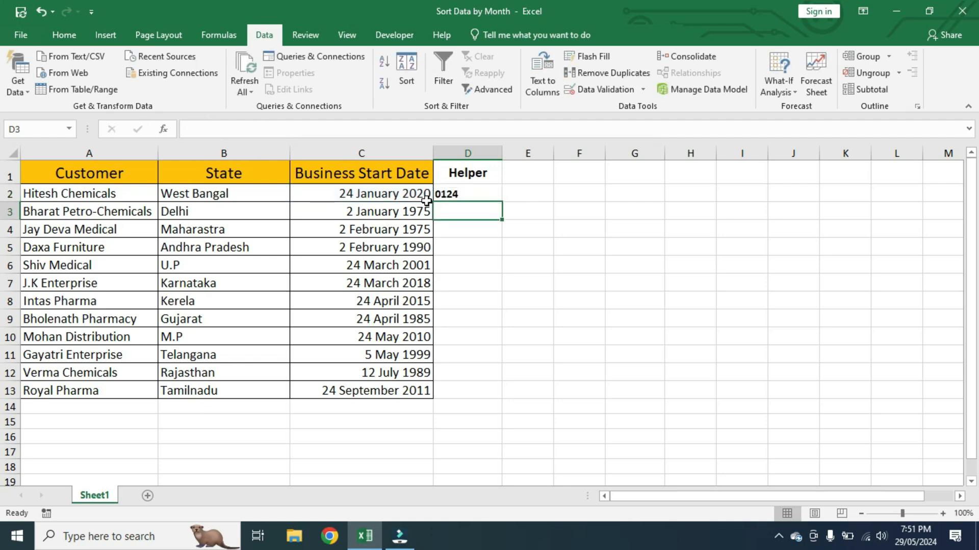
# Step: Fill the TEXT formula from D2 down through D13
pyautogui.click(447, 193)
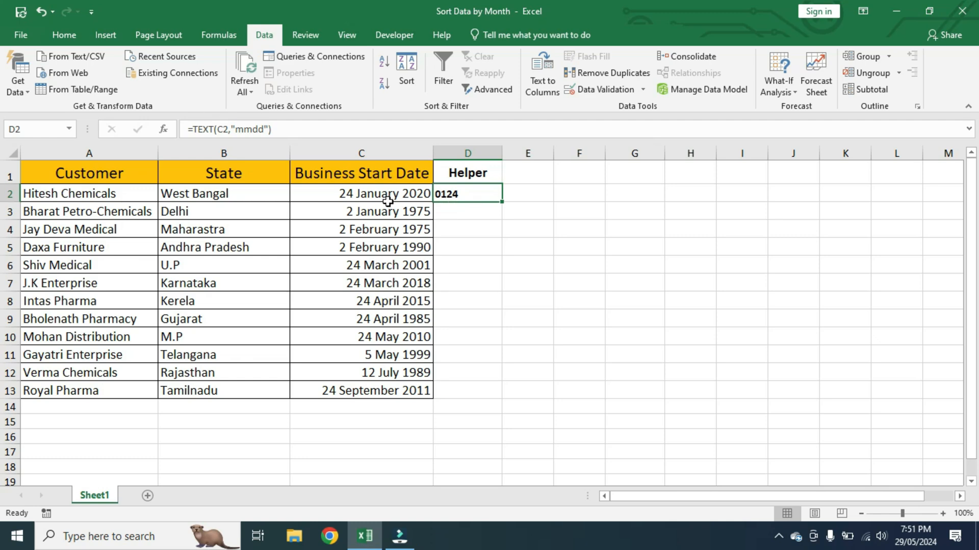
pyautogui.doubleClick(501, 204)
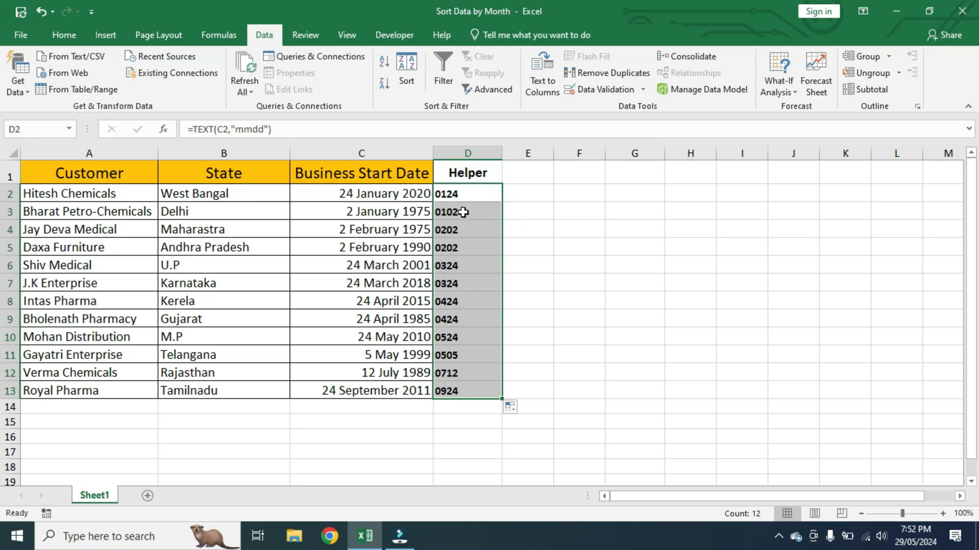
pyautogui.moveTo(473, 199); pyautogui.dragTo(463, 387)
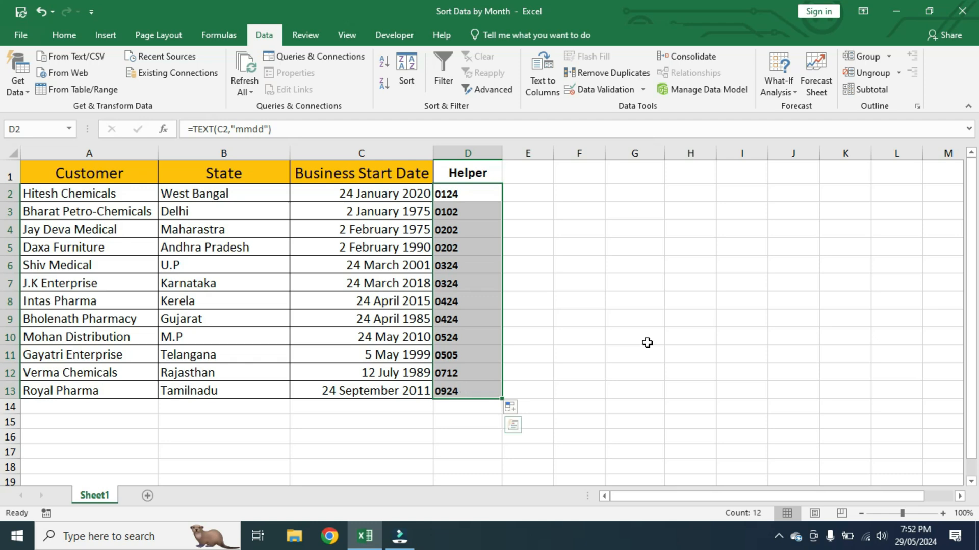
pyautogui.moveTo(105, 175); pyautogui.dragTo(457, 391)
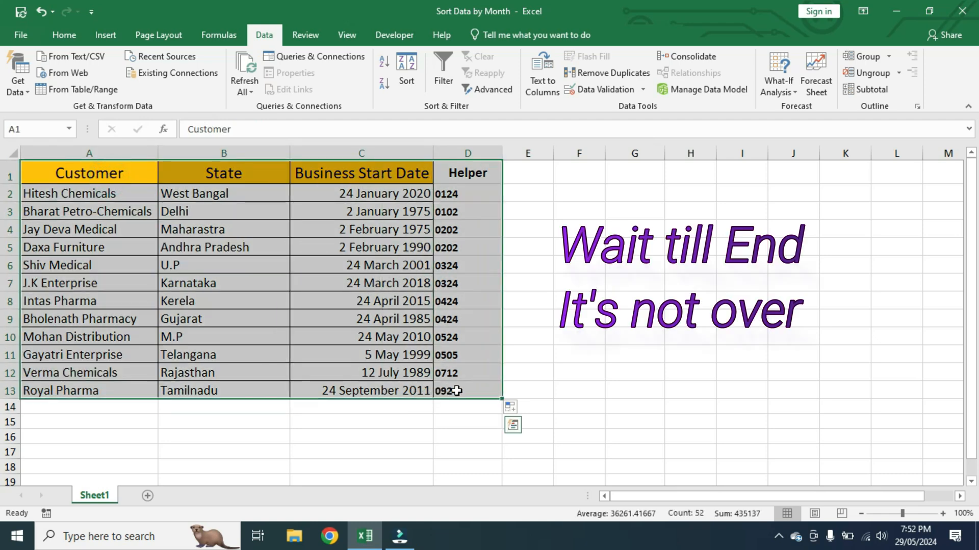
pyautogui.click(406, 81)
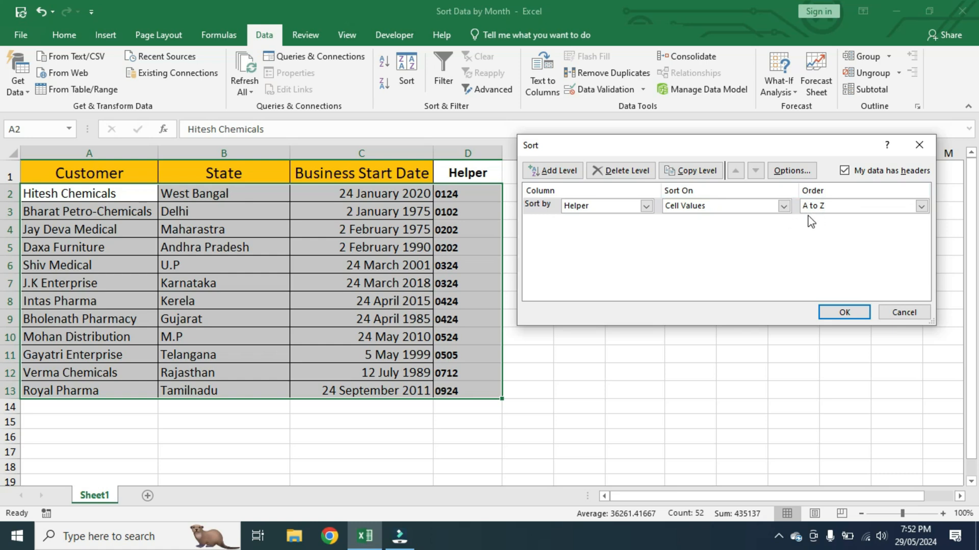
pyautogui.click(921, 207)
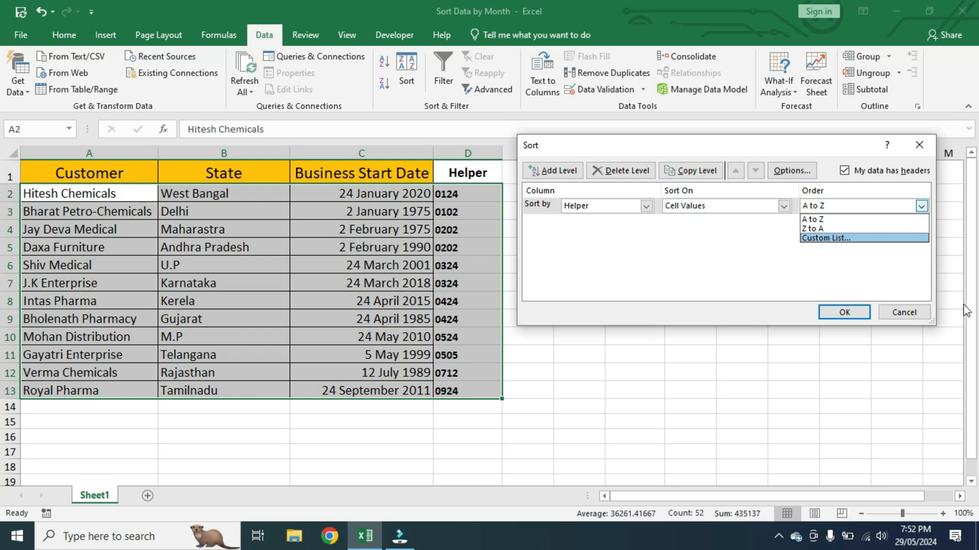
pyautogui.click(913, 314)
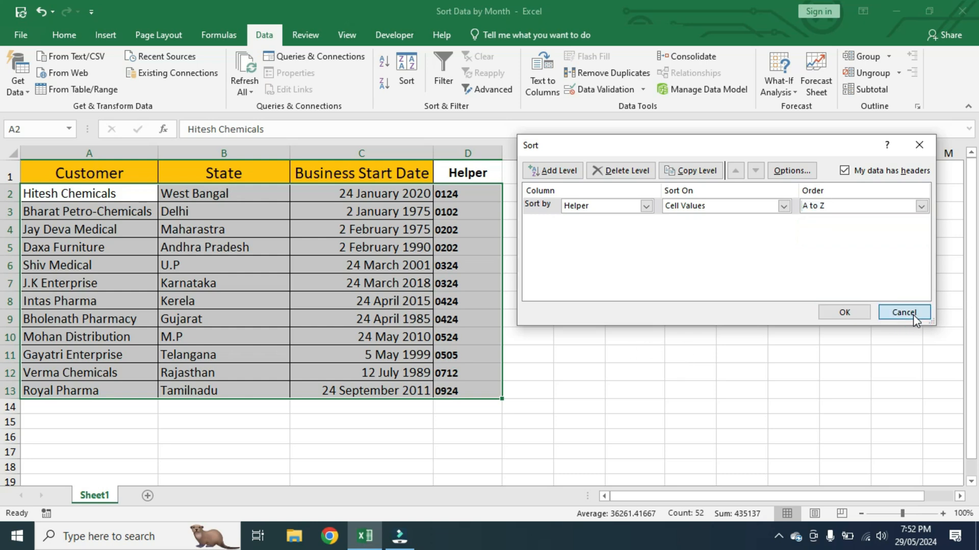
pyautogui.click(913, 314)
# Step: Convert the Helper formula in D2 to a numeric result by changing it to =--TEXT(C2,"mmdd")
pyautogui.click(472, 193)
pyautogui.doubleClick(466, 193)
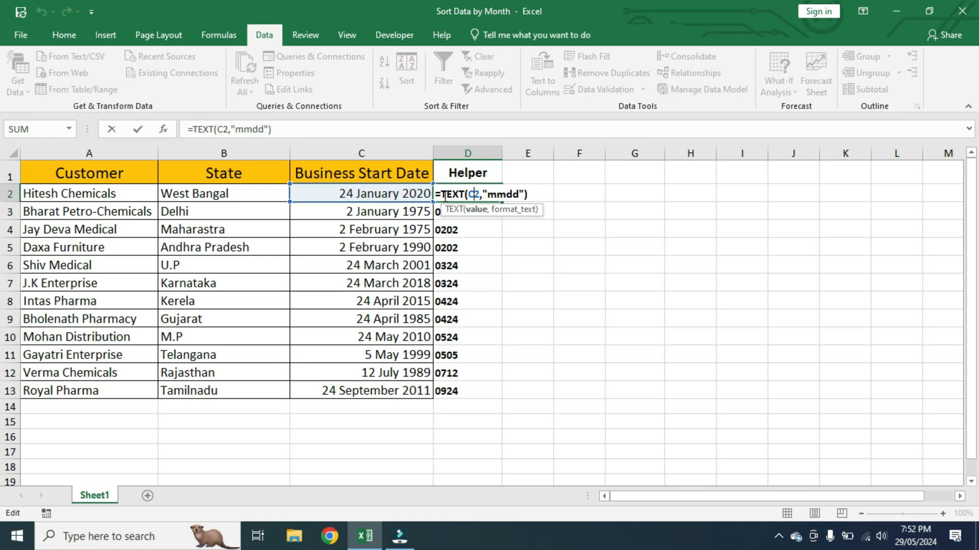
pyautogui.click(439, 194)
pyautogui.write('--')
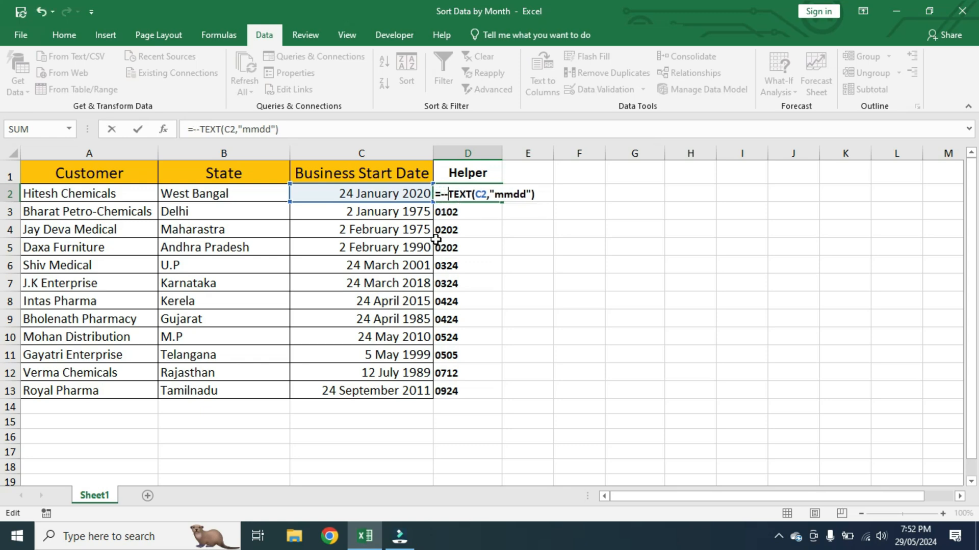
pyautogui.press('Return')
# Step: Fill the double-negative TEXT formula from D2 down through D13
pyautogui.click(445, 196)
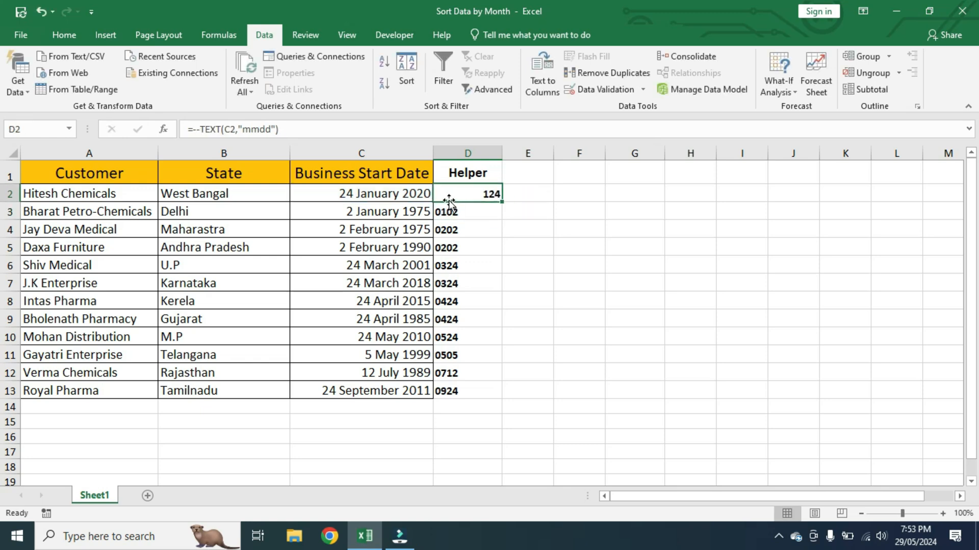
pyautogui.doubleClick(503, 203)
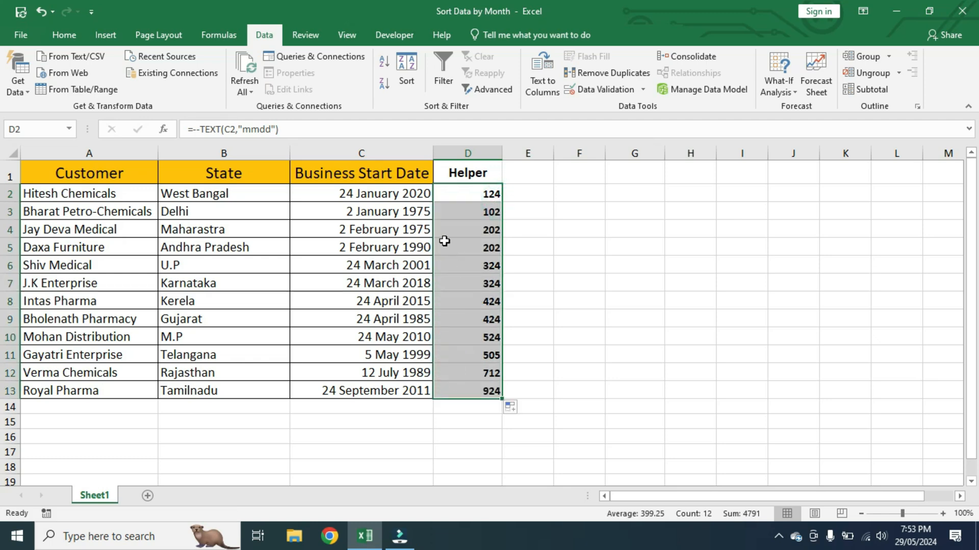
pyautogui.moveTo(486, 195); pyautogui.dragTo(477, 389)
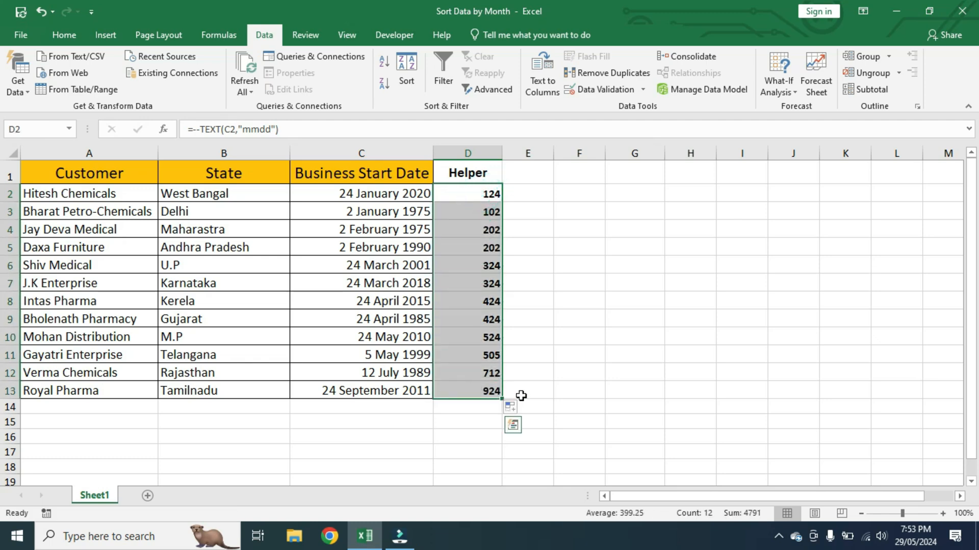
pyautogui.click(546, 390)
# Step: Sort the table A1:D13 by the Helper column on cell values, Smallest to Largest, and check the order of the start dates
pyautogui.moveTo(67, 177); pyautogui.dragTo(474, 393)
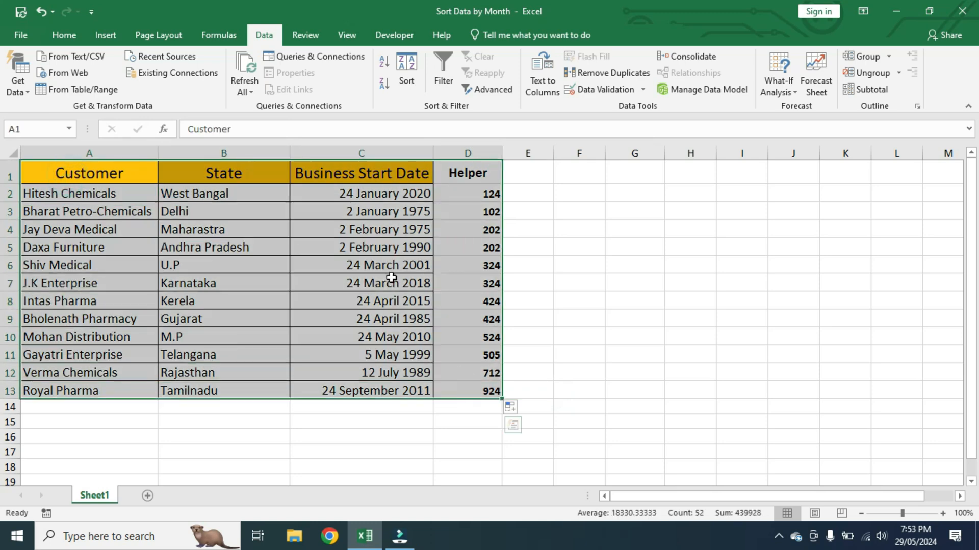
pyautogui.click(406, 77)
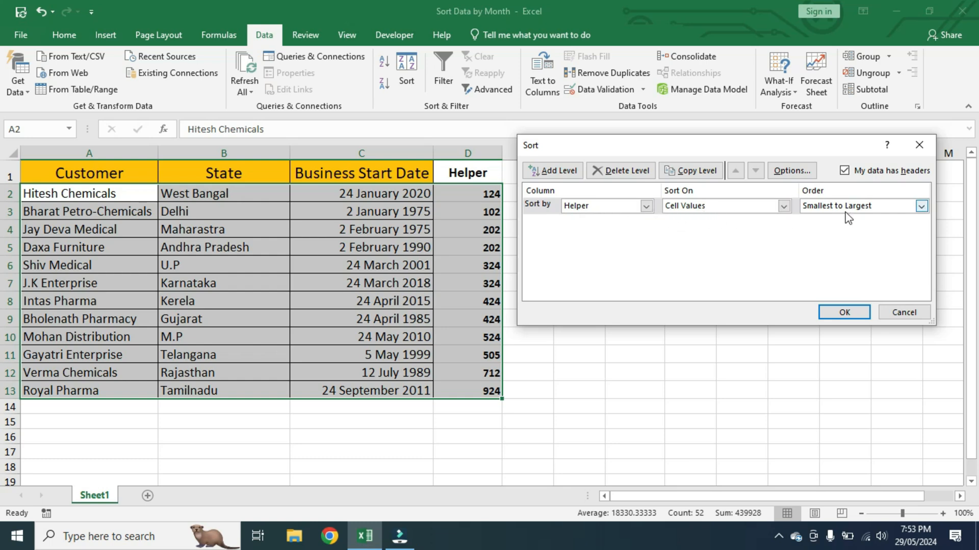
pyautogui.click(921, 206)
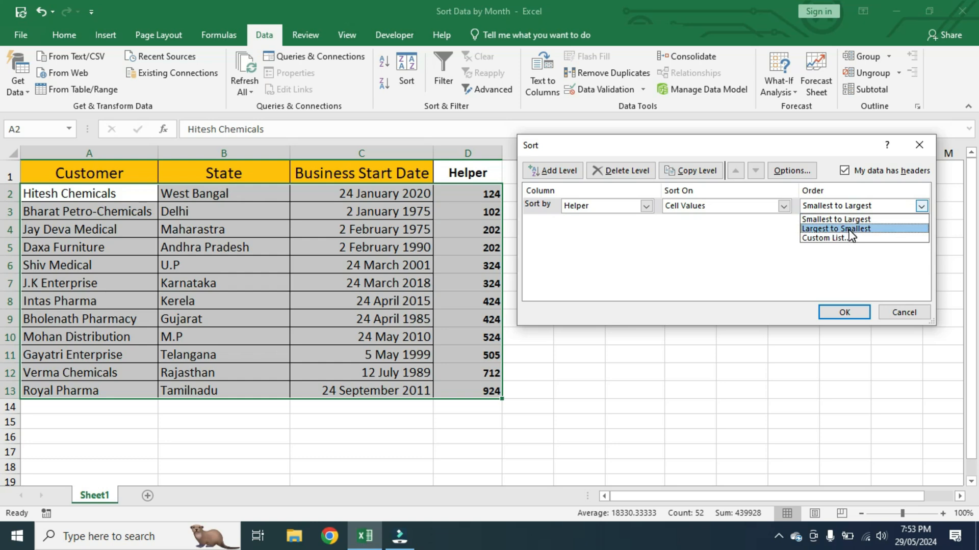
pyautogui.click(816, 219)
pyautogui.click(843, 313)
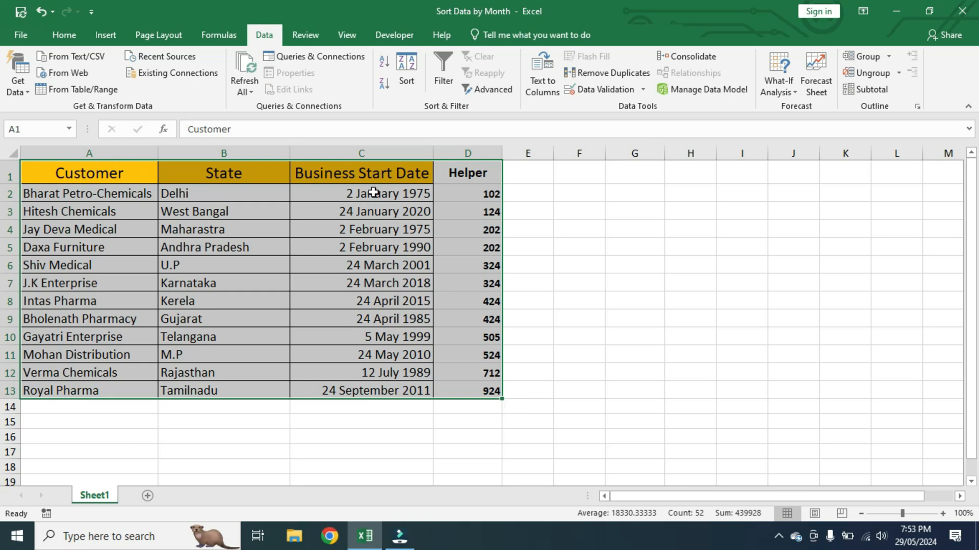
pyautogui.moveTo(374, 192); pyautogui.dragTo(385, 284)
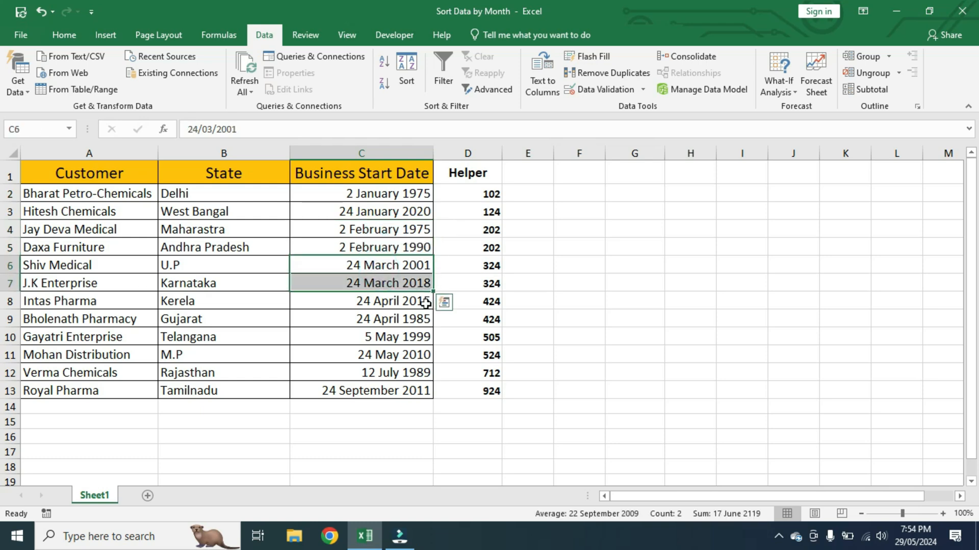